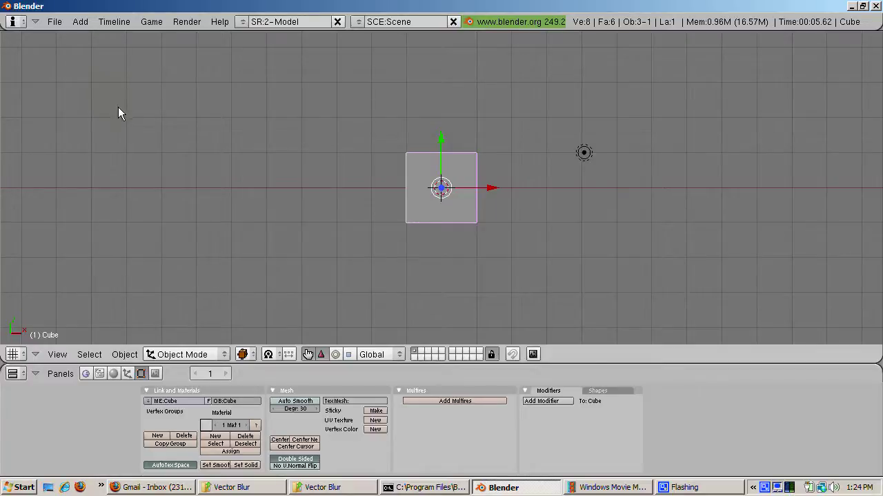
- Switch Blender to the 1-Animation screen layout
left_click(243, 22)
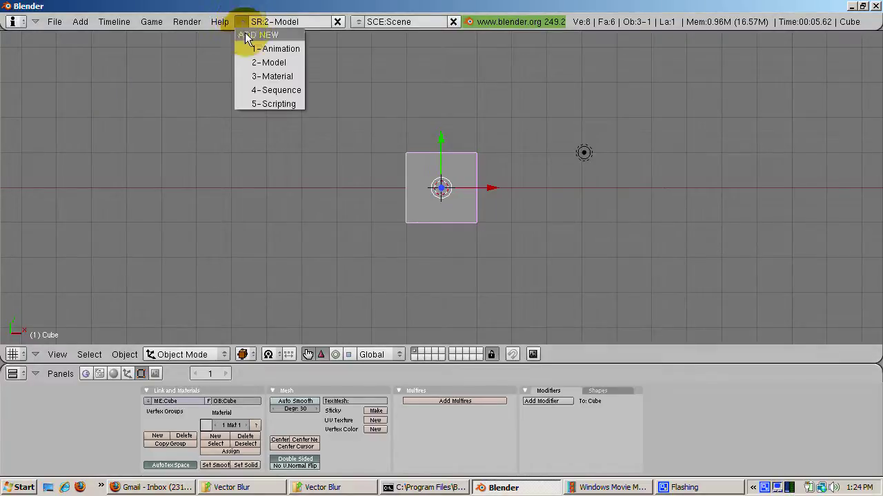
left_click(251, 48)
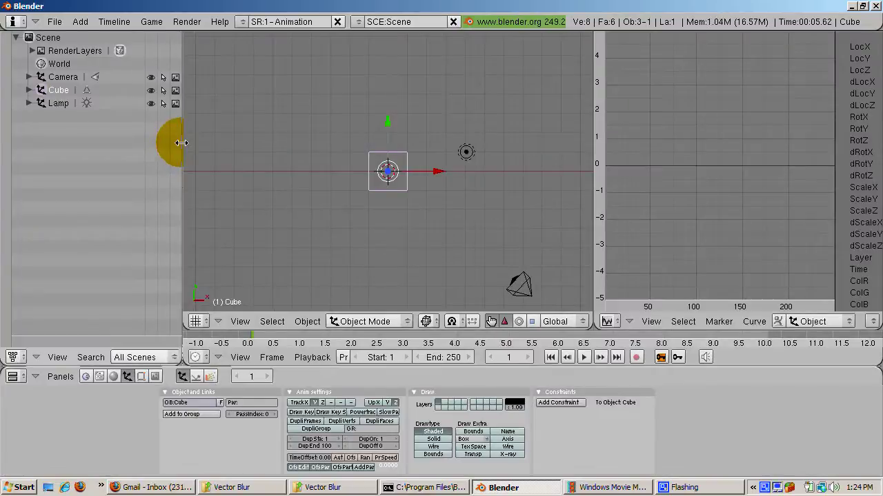
left_click(266, 168)
- Show Transform Properties and set the cube's LocX to -7
key("n")
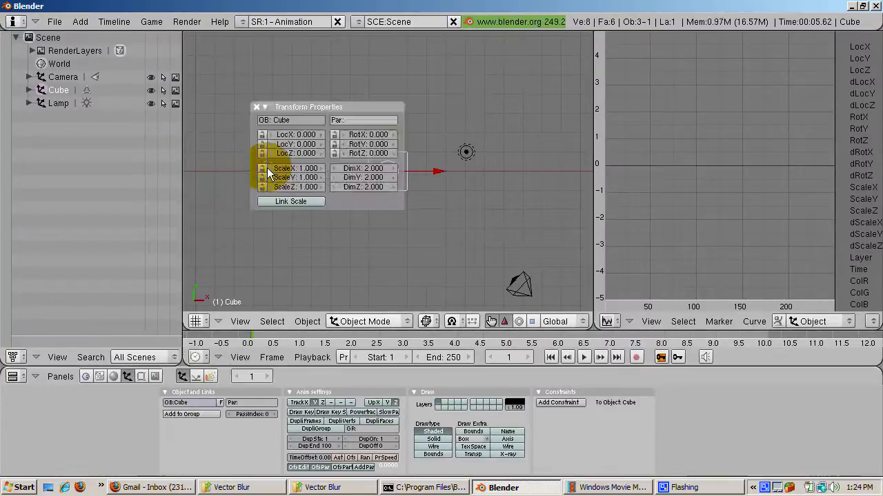
left_click_drag(302, 108, 266, 49)
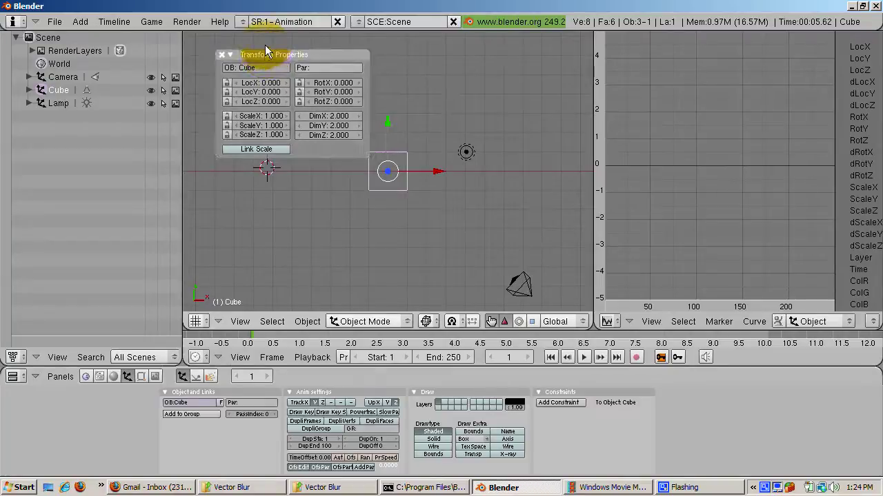
left_click(270, 84)
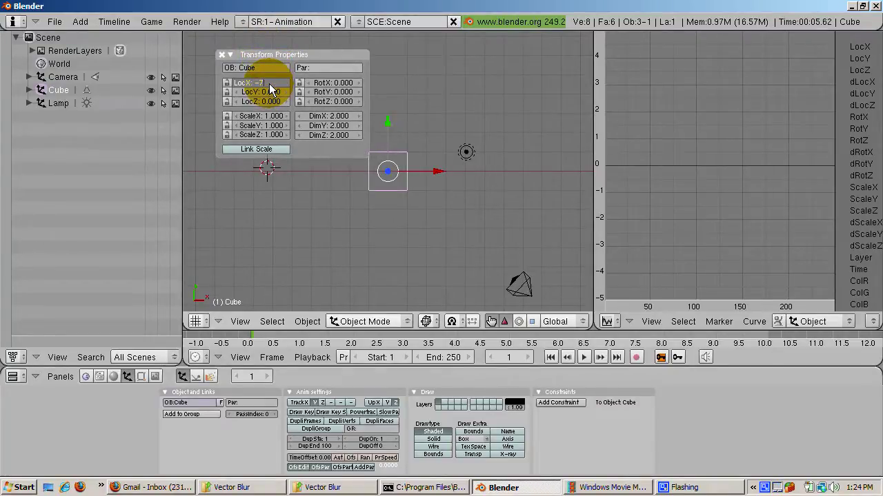
key("Return")
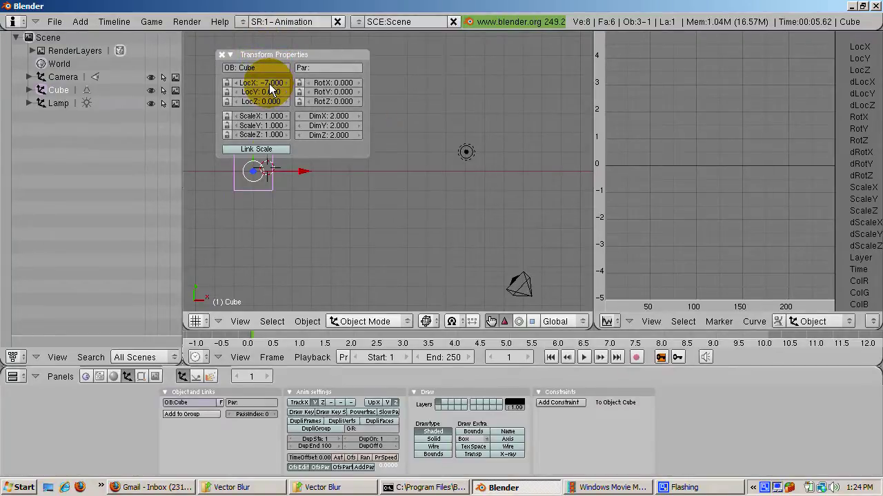
left_click(318, 219)
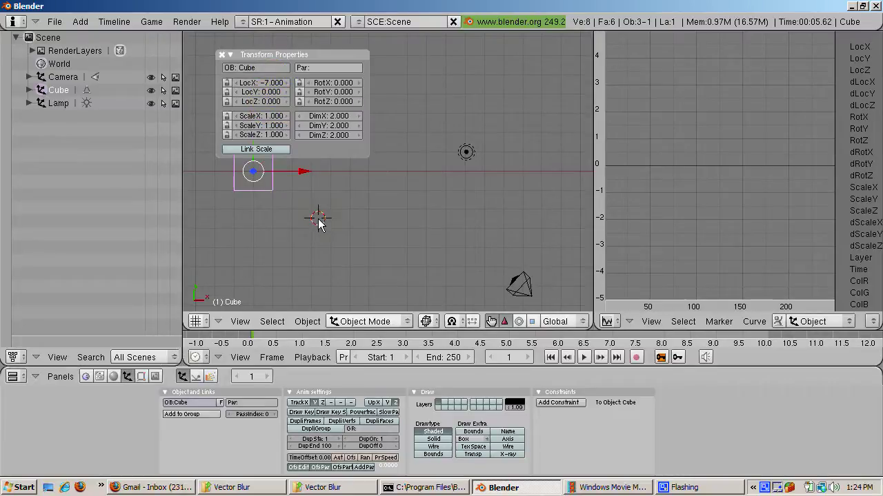
- Insert location keyframes for the cube at frame 1 (X -7) and frame 25 (X 4)
key("i")
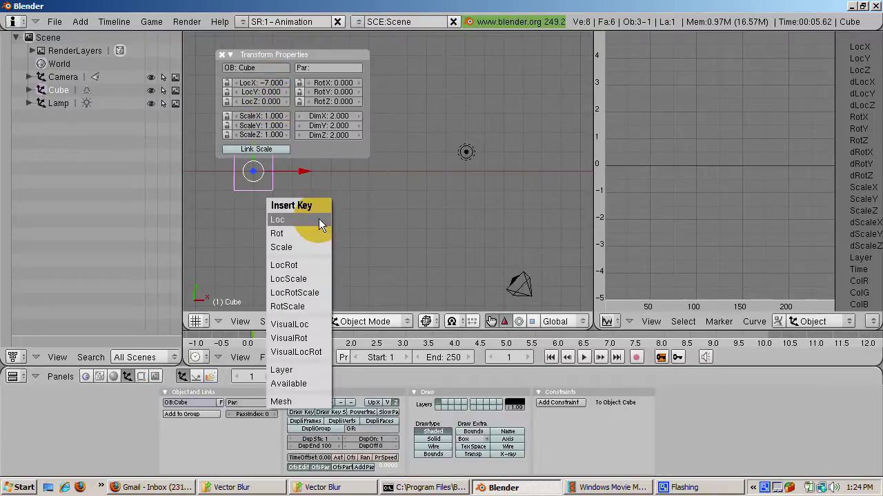
left_click(319, 219)
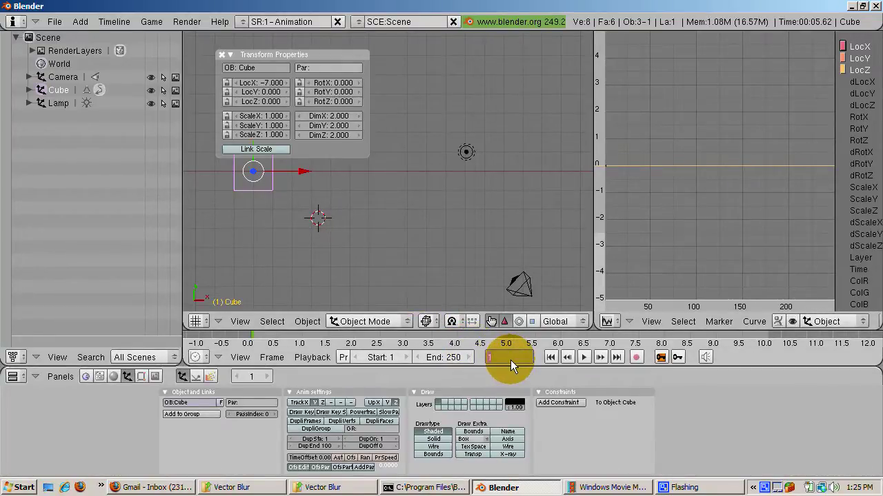
key("Return")
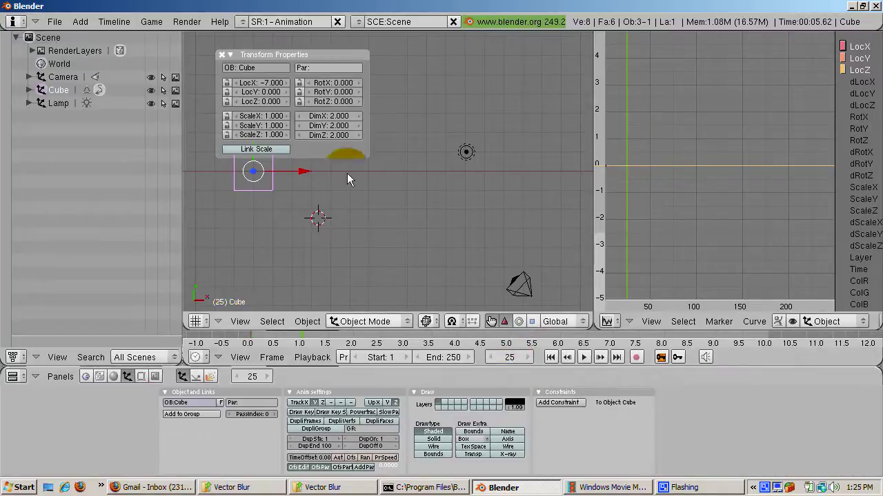
left_click(274, 82)
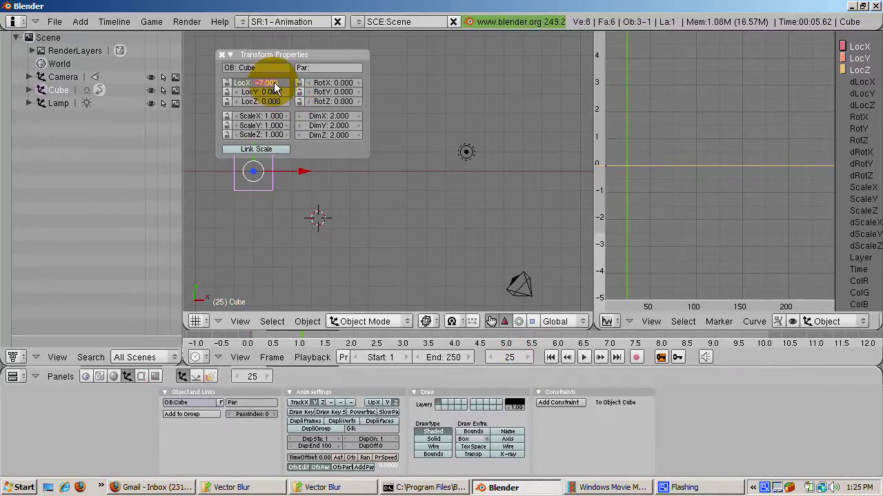
key("Return")
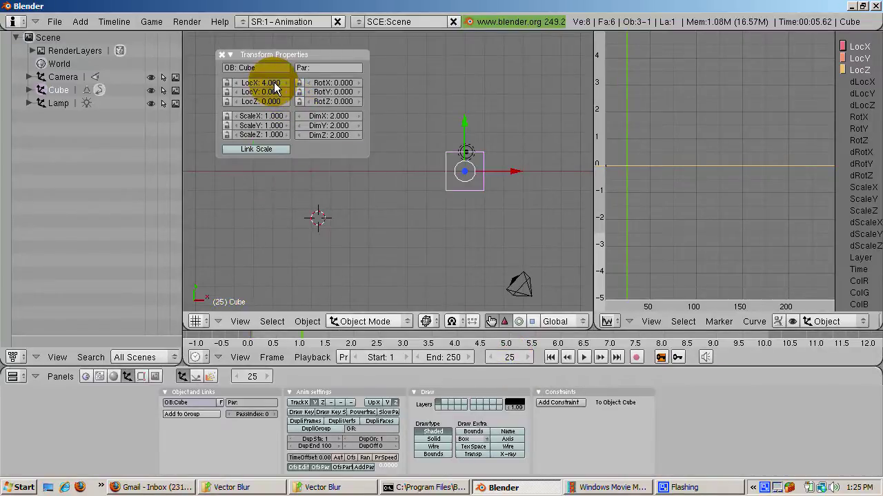
scroll(274, 82, "down", 2)
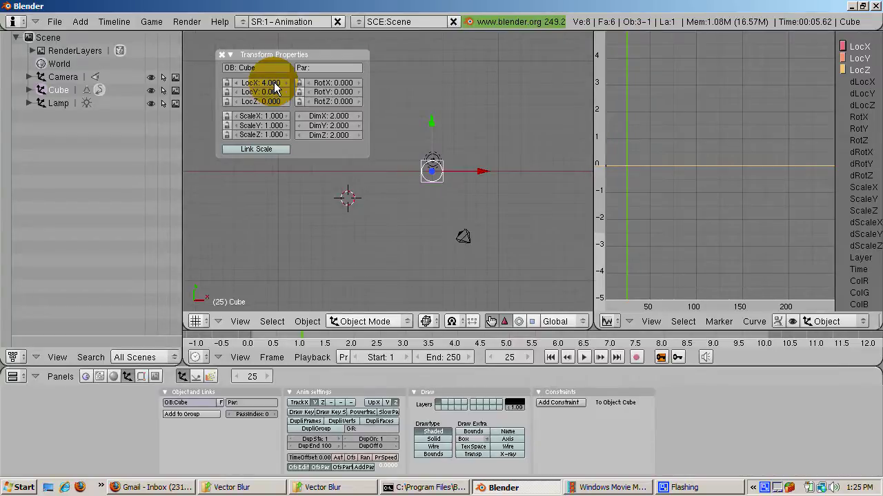
left_click(344, 209)
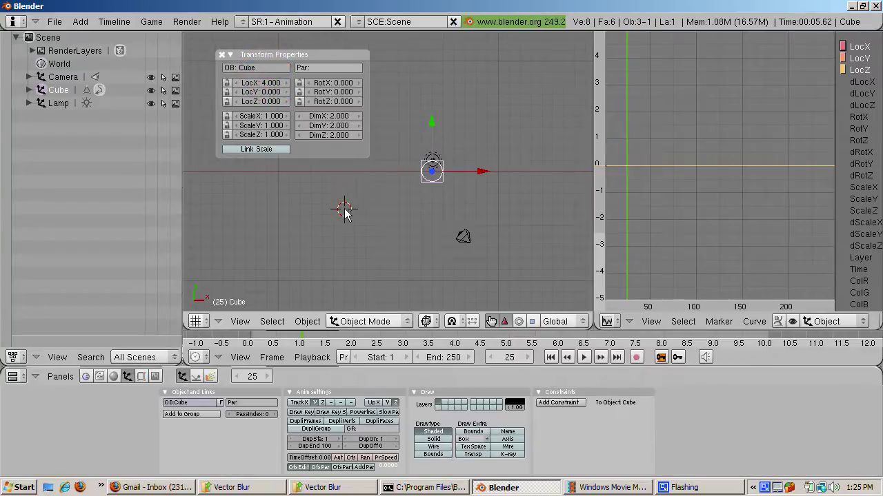
key("i")
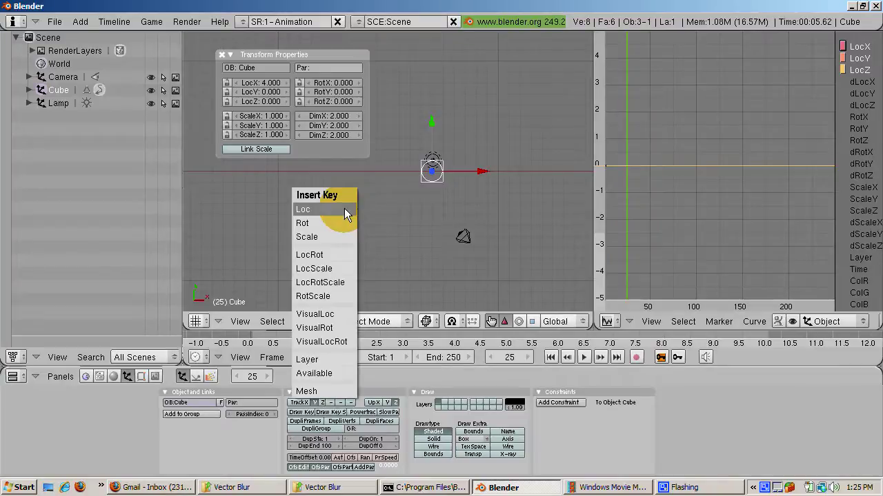
left_click(344, 208)
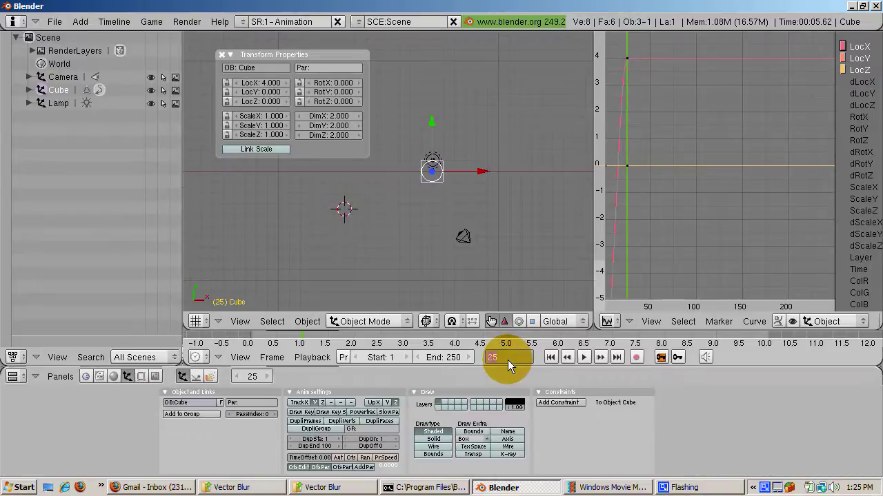
- At frame 50 set the cube's LocX back to -7, key its location, and play the animation
key("Return")
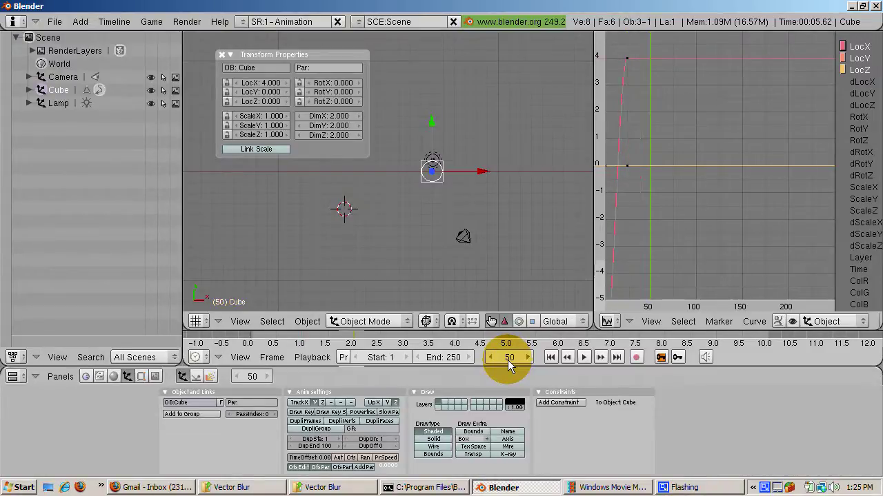
left_click(273, 82)
type("-7")
key("Return")
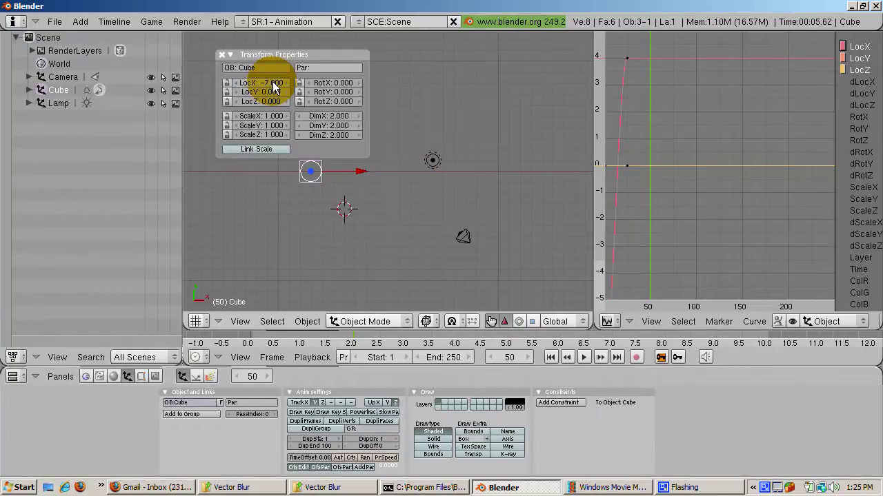
key("i")
left_click(273, 84)
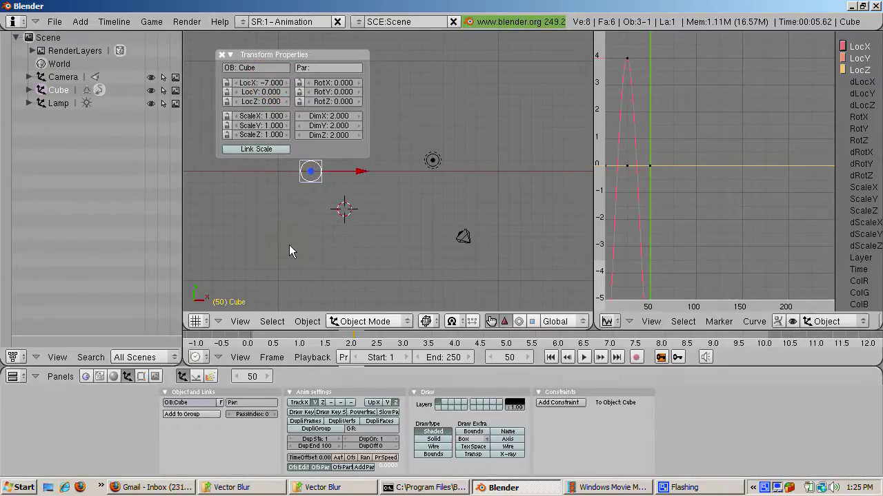
key("alt+a")
key("Escape")
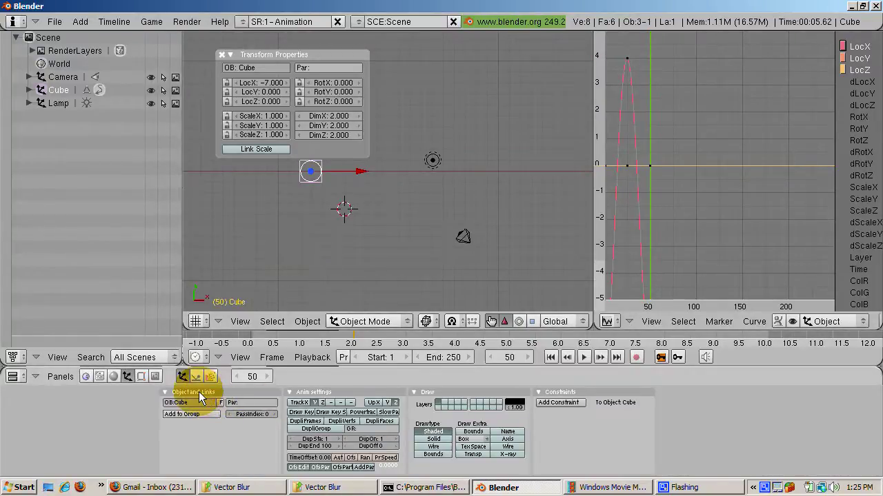
- Set the end frame to 50 and output to AVI Codec with the CamStudio Lossless compressor
left_click(153, 376)
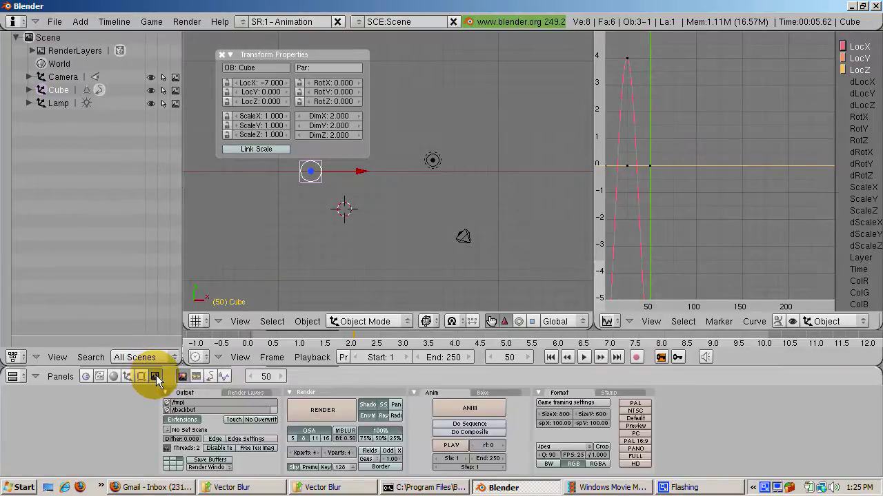
left_click(494, 459)
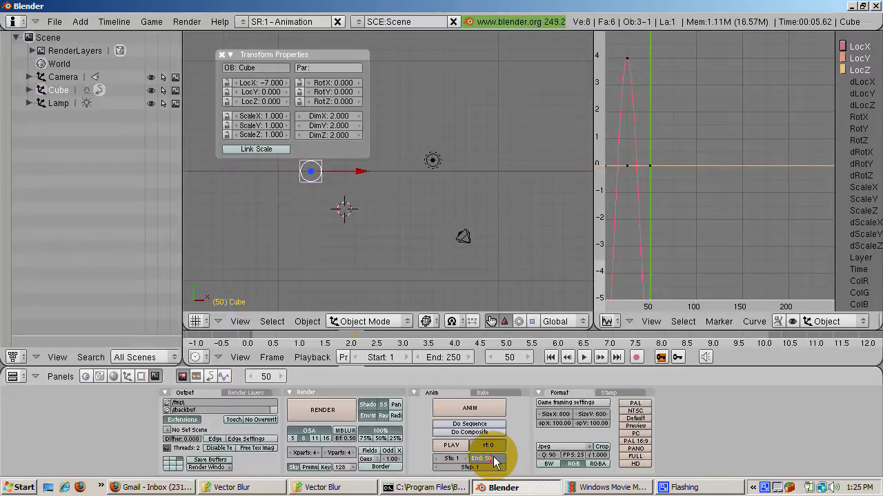
type("50")
key("Return")
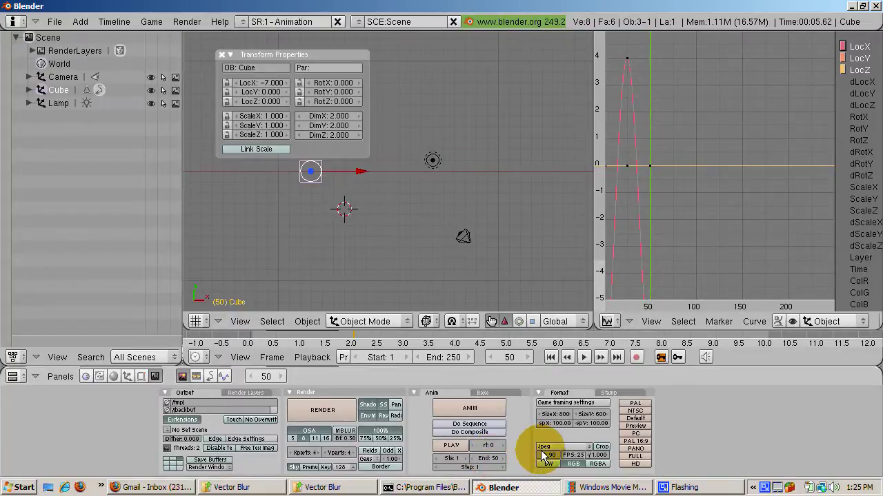
left_click(543, 448)
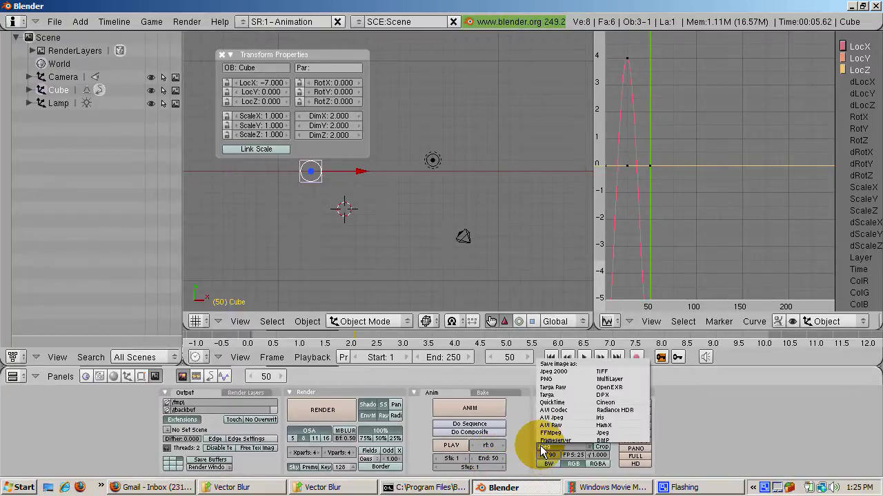
left_click(552, 411)
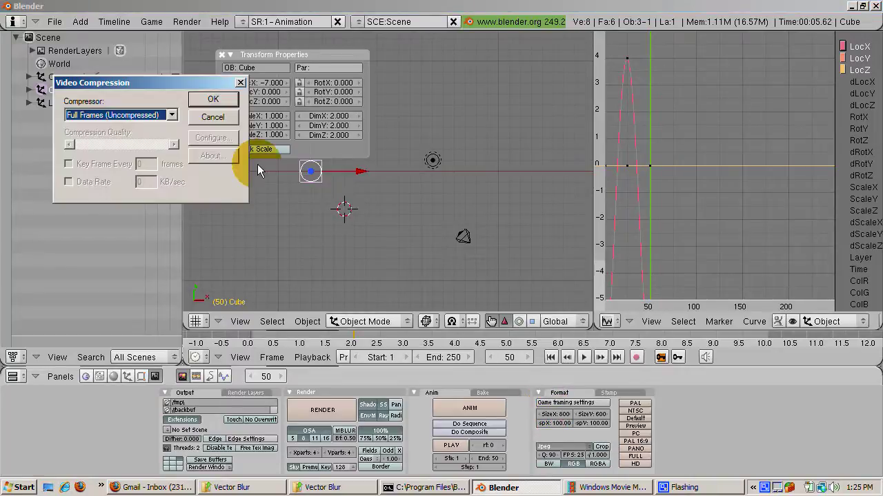
left_click(172, 115)
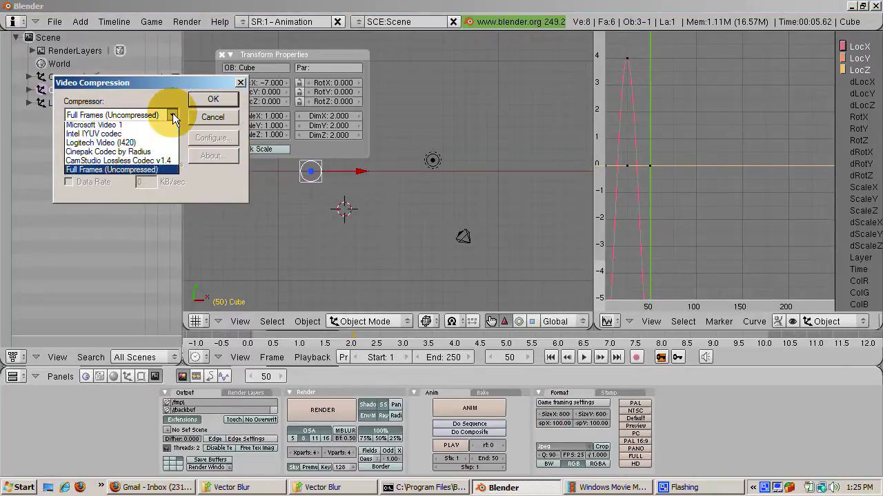
left_click(165, 164)
left_click(213, 102)
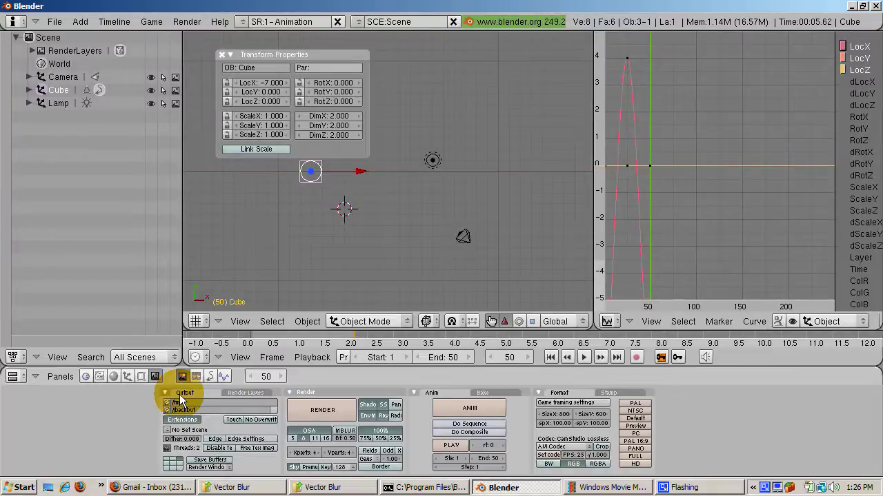
- Render the full animation to a movie file with ANIM
left_click(471, 409)
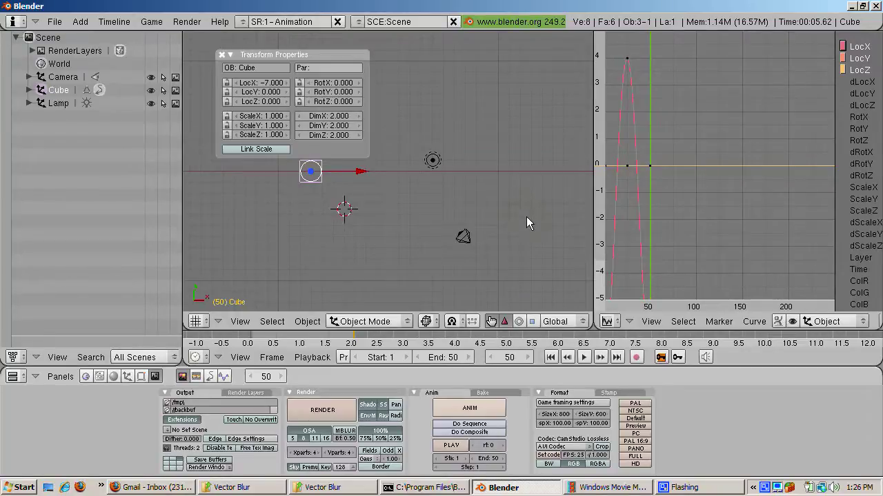
left_click(466, 413)
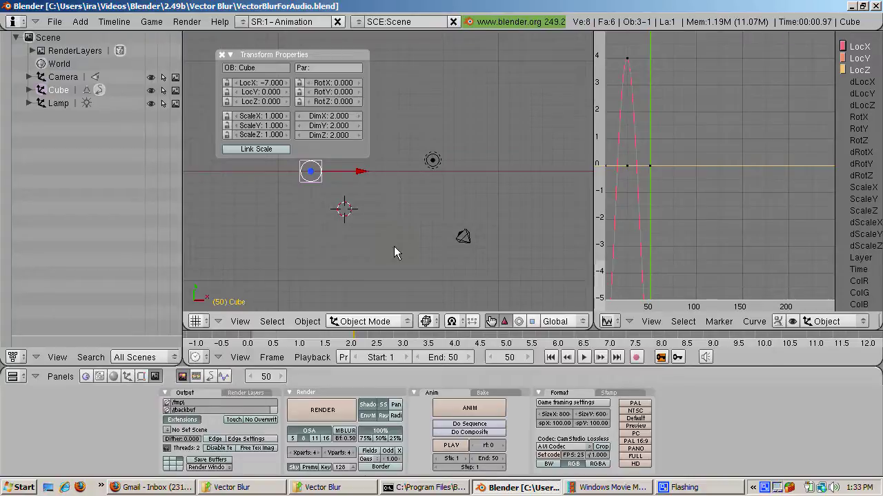
key("space")
- Enable the Vec pass on the 1 RenderLayer in the Render Layers tab
left_click(241, 393)
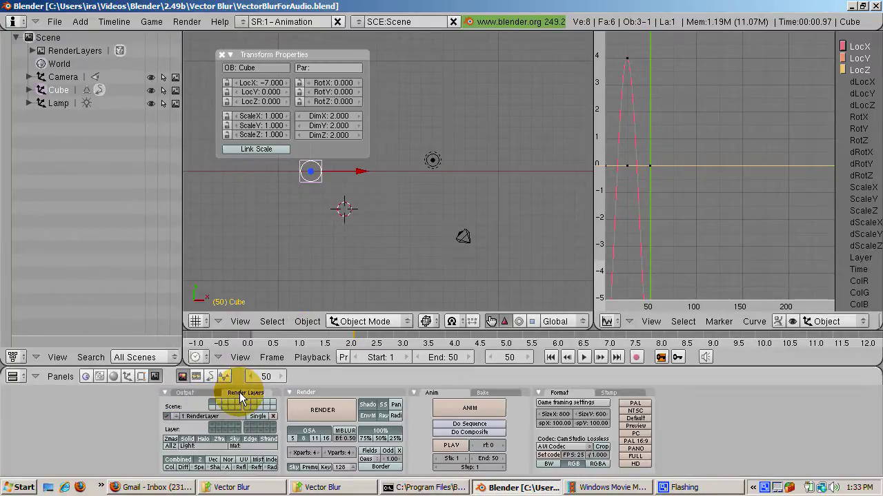
left_click(212, 460)
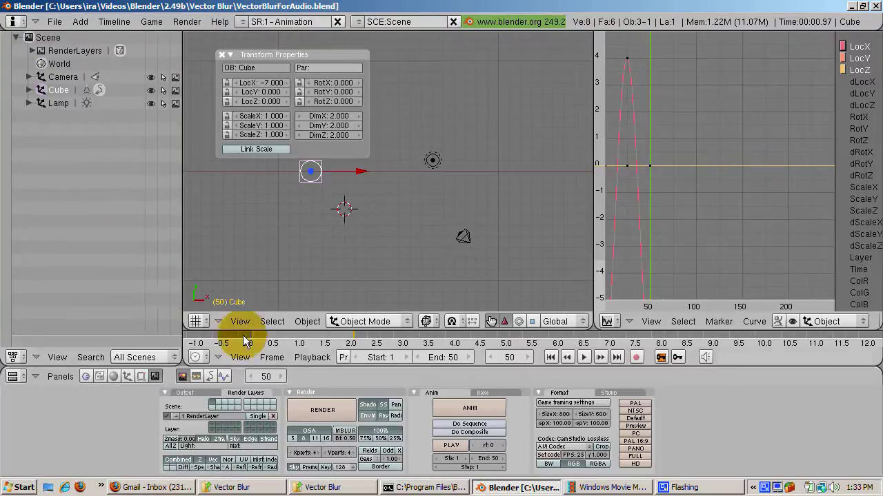
- Turn the 3D view into a maximized Node Editor showing composite nodes with Use Nodes on
left_click(197, 321)
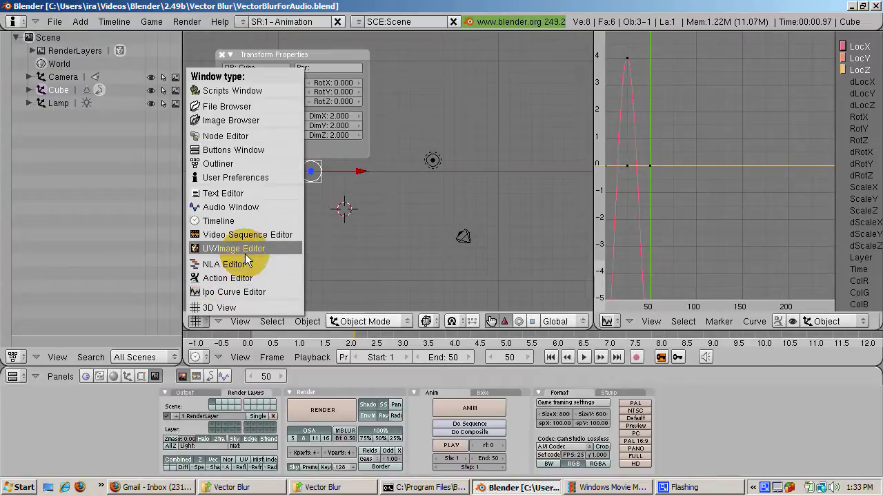
left_click(260, 136)
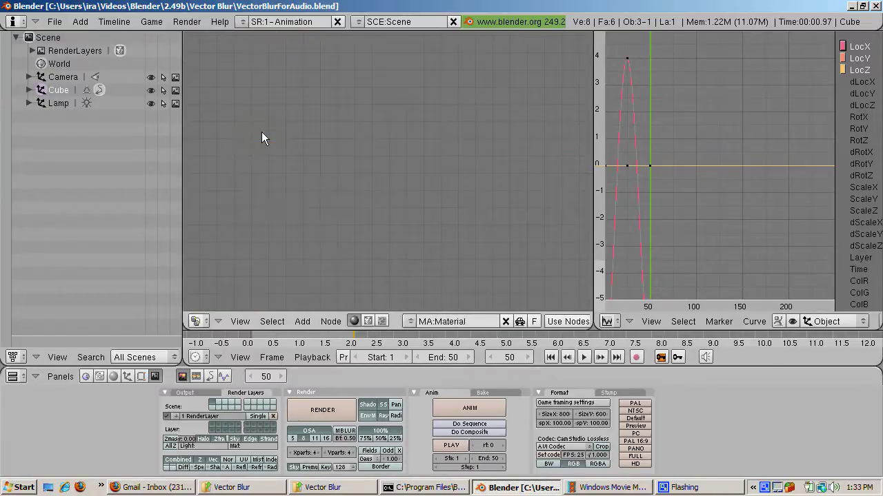
key("ctrl+Up")
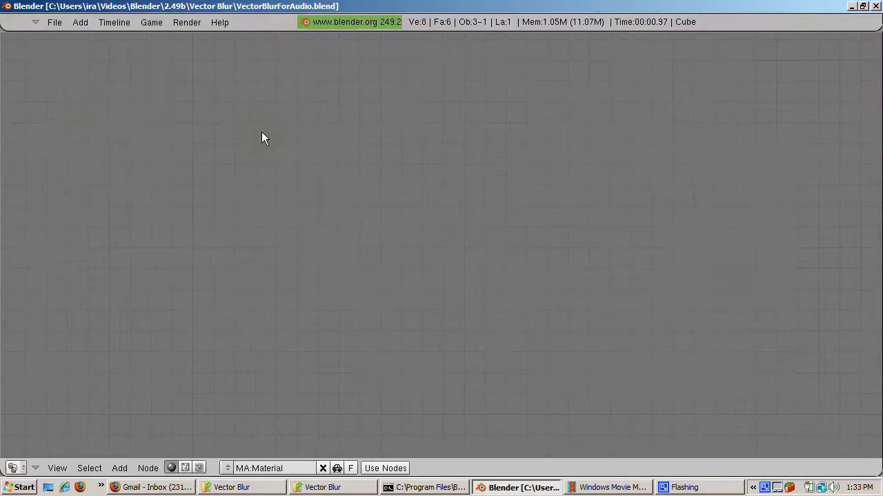
left_click(185, 468)
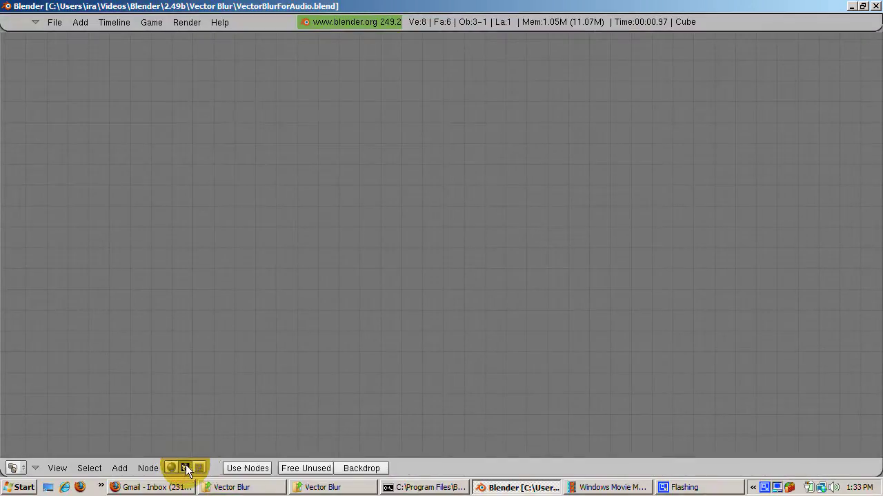
left_click(261, 470)
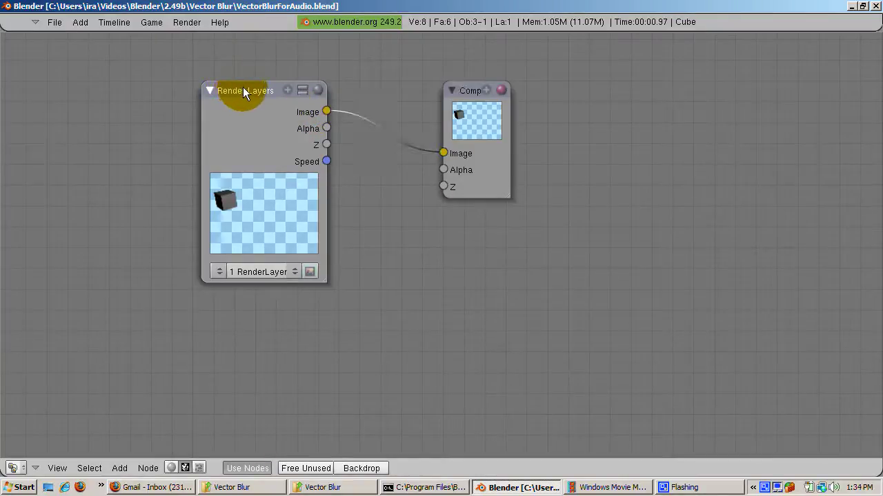
- Move Render Layers far left and the Composite node far right
left_click_drag(242, 87, 113, 86)
left_click(461, 93)
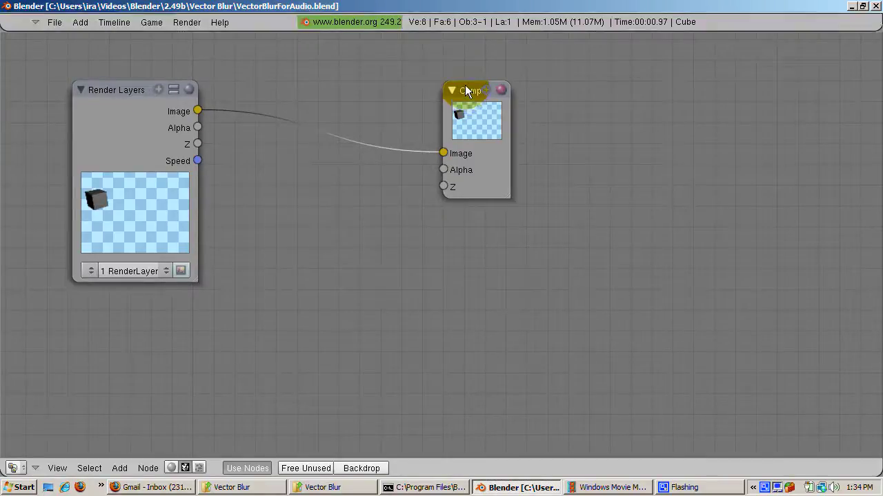
left_click_drag(466, 90, 769, 71)
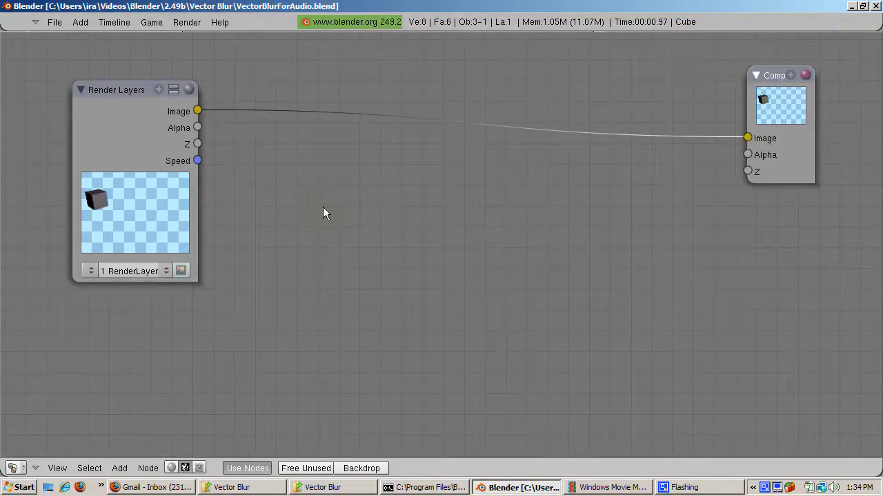
key("space")
- Add a Vector Blur node from the Filter category
left_click(321, 189)
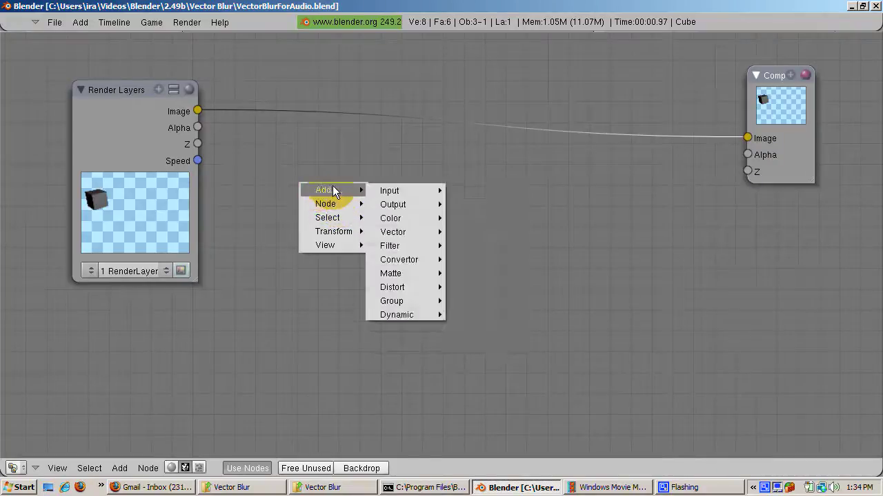
mouse_move(407, 248)
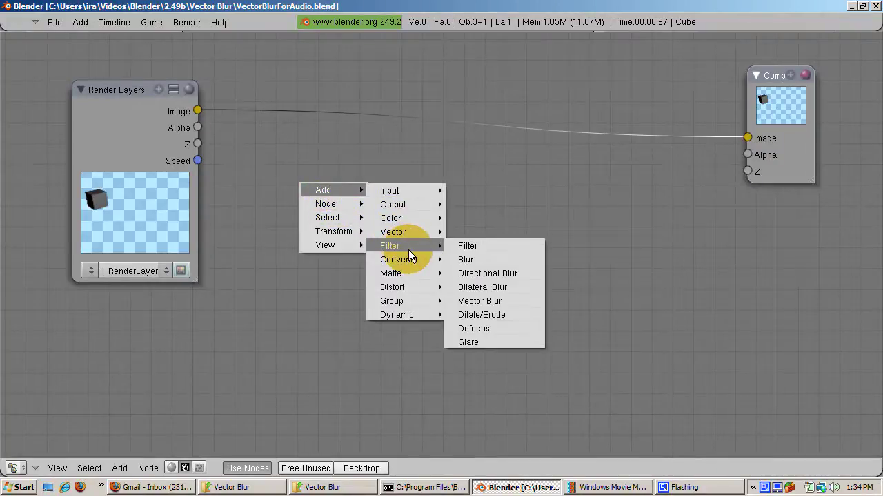
left_click(470, 301)
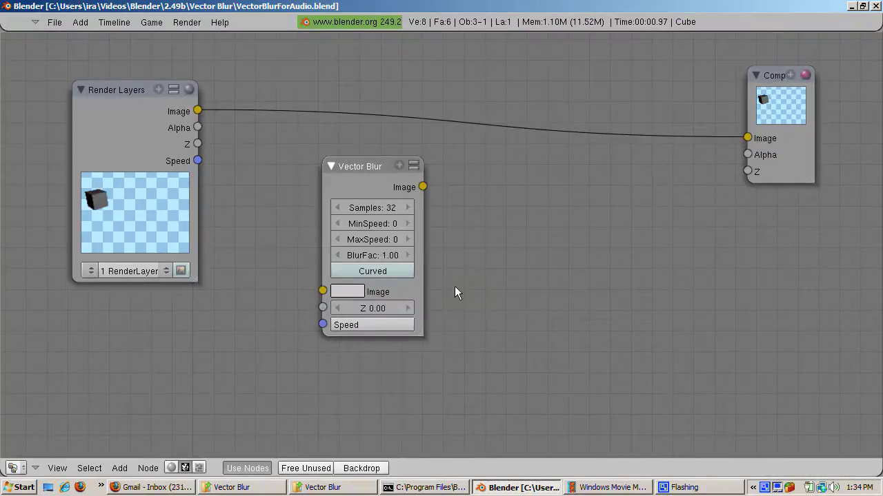
left_click(417, 319)
- Link Render Layers' Image, Z and Speed outputs into the matching Vector Blur inputs
left_click_drag(200, 112, 322, 290)
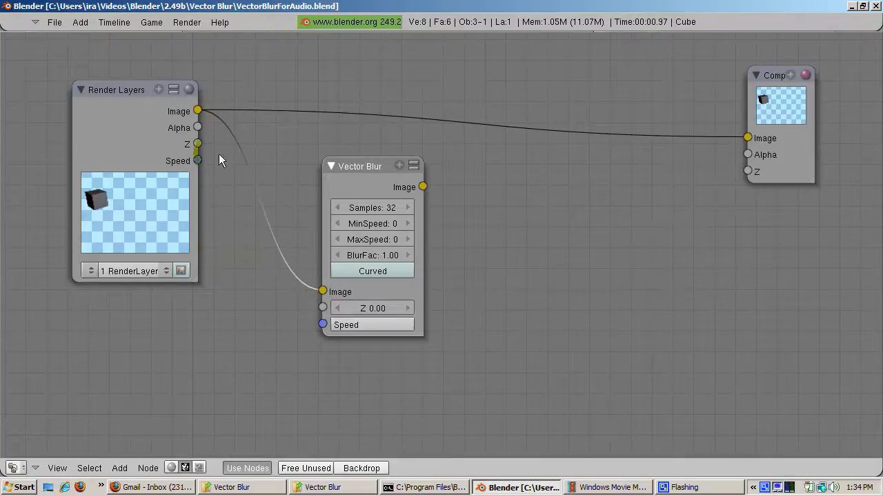
left_click_drag(197, 143, 322, 308)
left_click(193, 142)
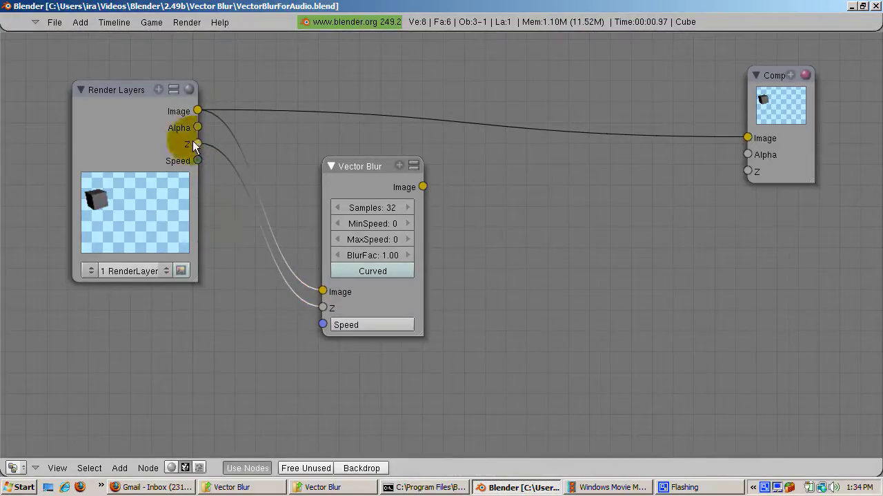
left_click(196, 160)
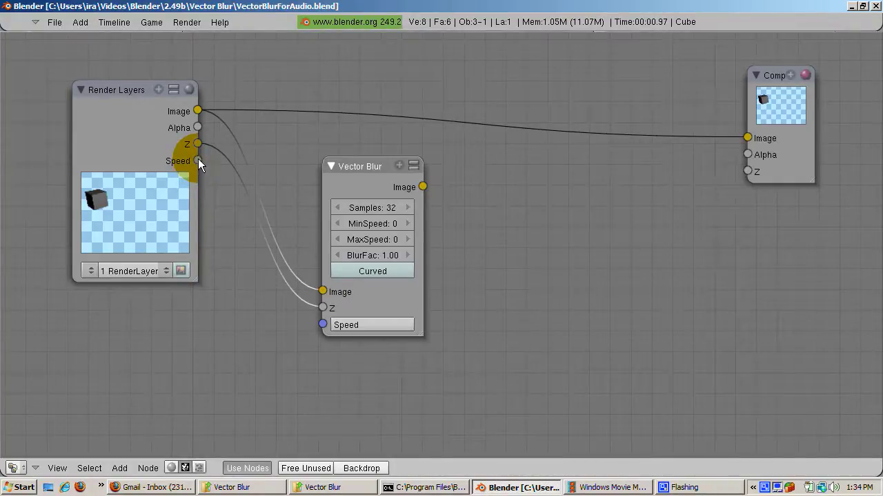
left_click_drag(198, 160, 322, 326)
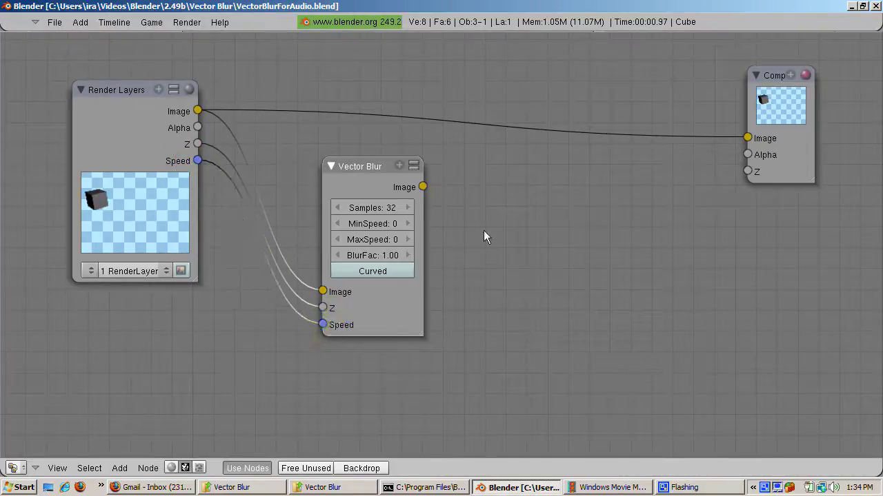
left_click(422, 186)
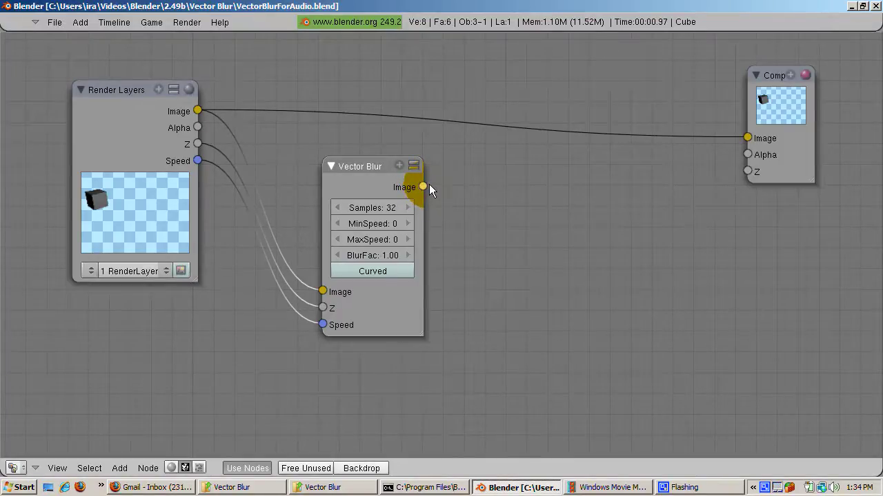
left_click(423, 186)
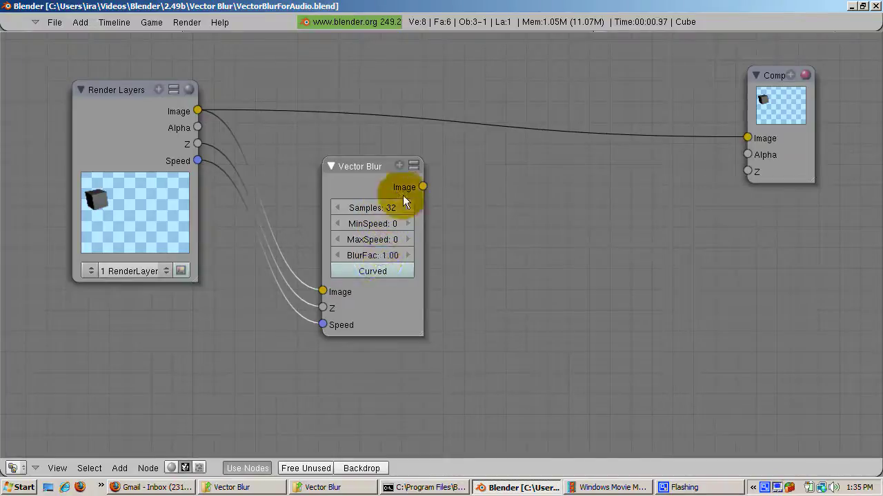
- Feed Vector Blur's Image output into the Composite node, then restore the multi-window layout
left_click_drag(421, 187, 750, 141)
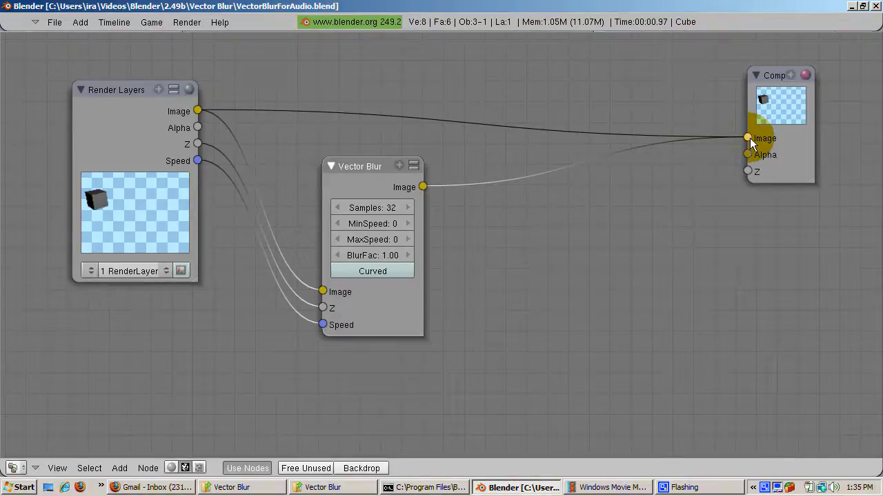
left_click_drag(751, 140, 749, 138)
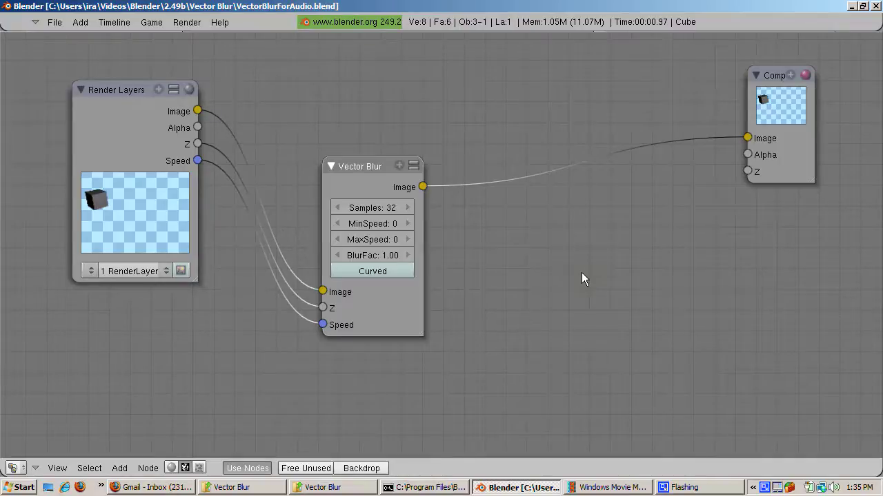
key("ctrl+Down")
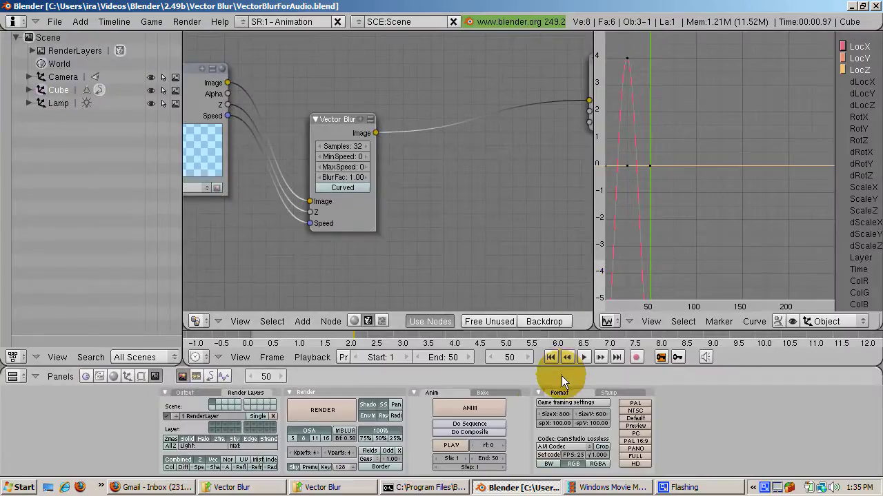
- Enable Do Composite and render the animation with the vector blur applied
left_click(481, 433)
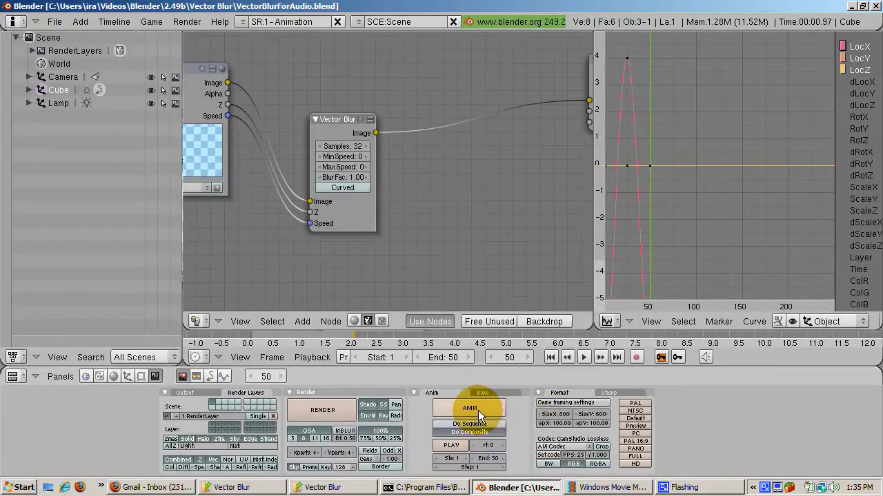
left_click(297, 409)
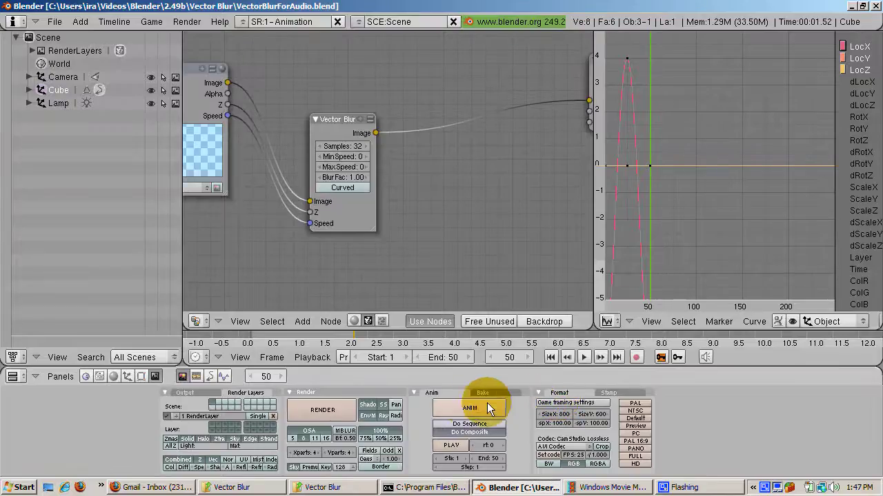
- Switch Do Composite off in the Anim panel
left_click(449, 431)
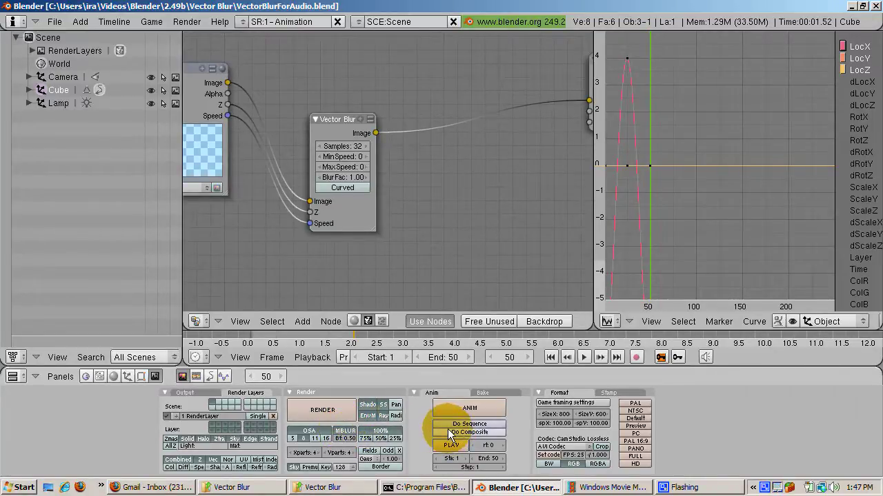